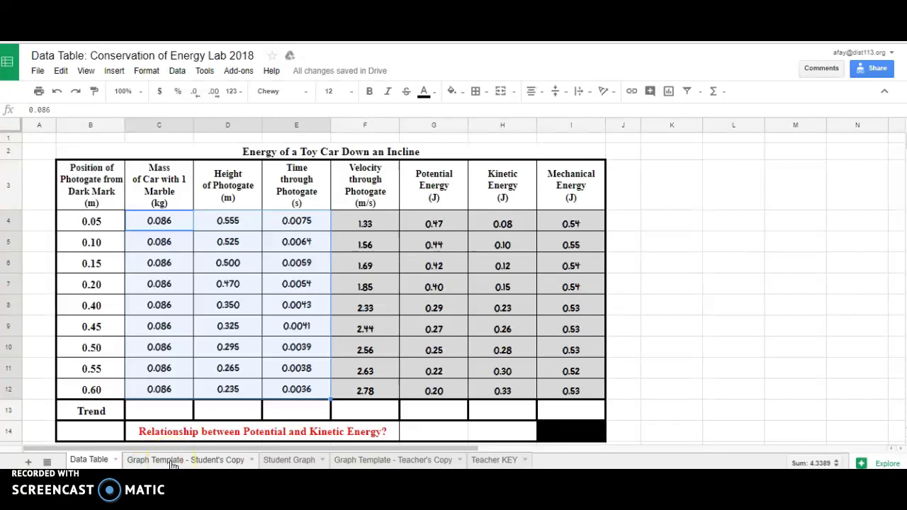
Step: Copy all potential, kinetic and mechanical energy values from the Data Table sheet into the Graph Template - Student's Copy sheet, starting at cell B2
{"action": "left_click", "coordinate": [172, 462]}
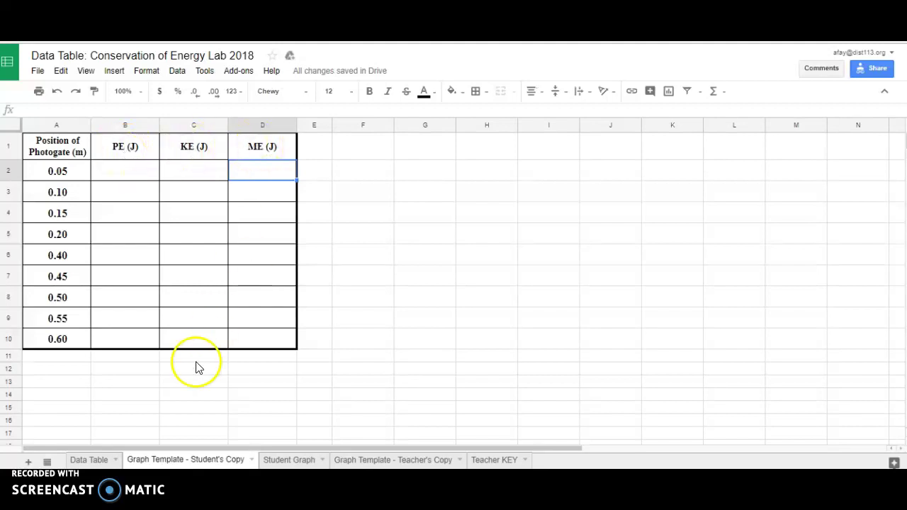
{"action": "left_click", "coordinate": [87, 460]}
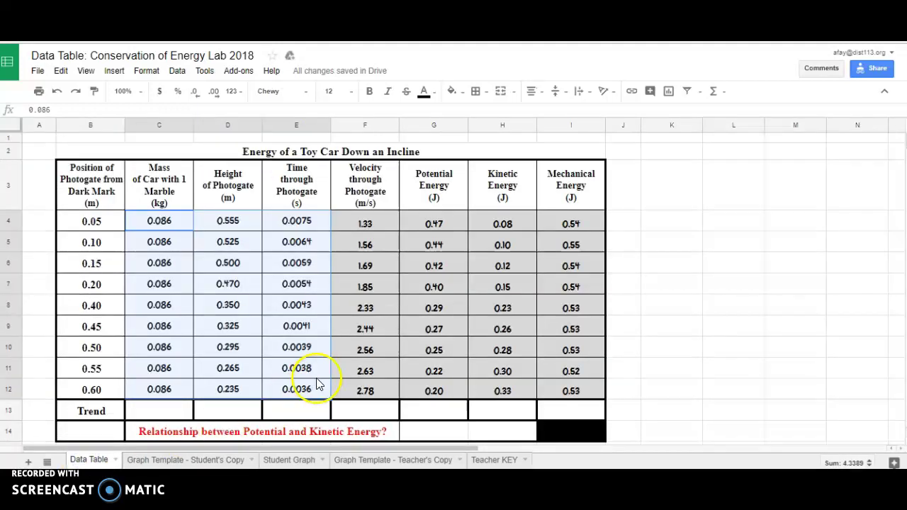
{"action": "left_click", "coordinate": [427, 223]}
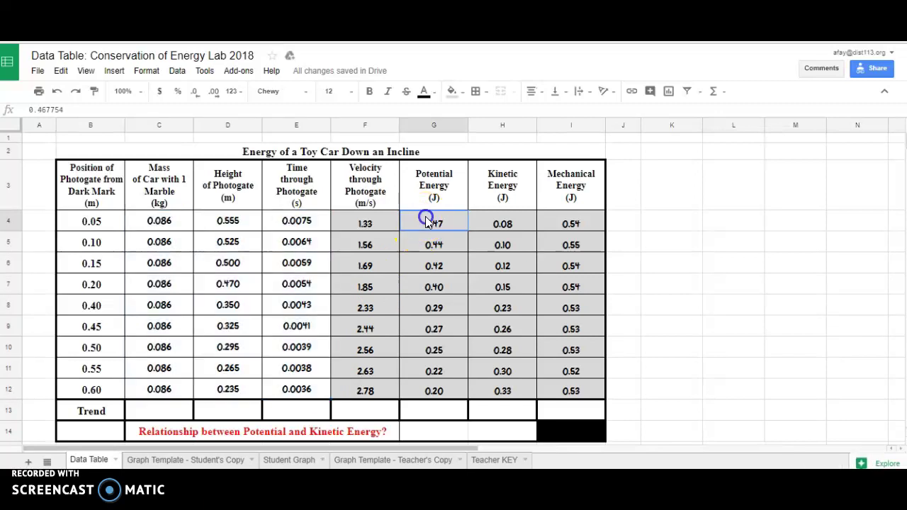
{"action": "left_click_drag", "start_coordinate": [427, 222], "coordinate": [425, 355]}
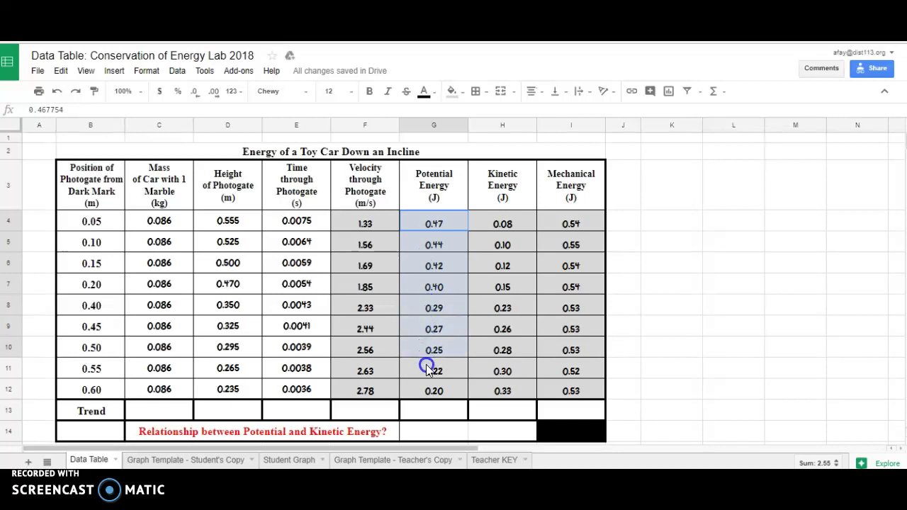
{"action": "left_click_drag", "start_coordinate": [427, 385], "coordinate": [552, 403]}
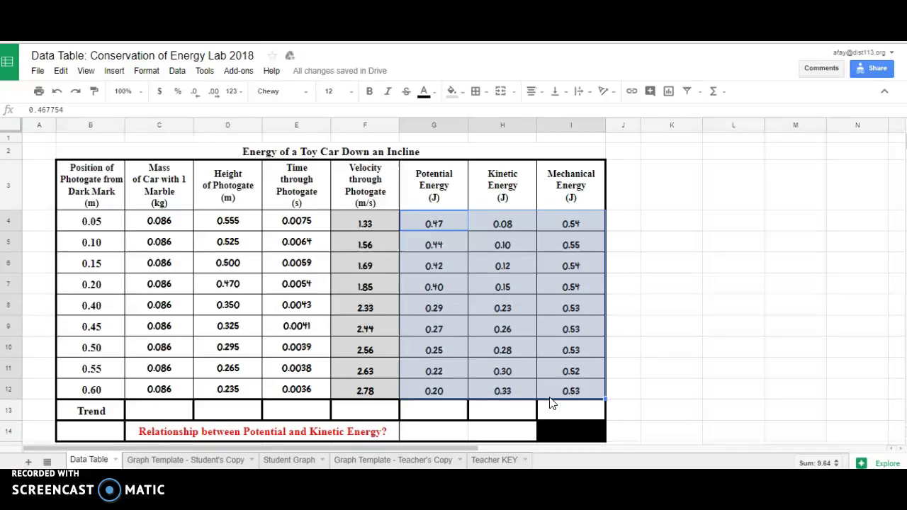
{"action": "key", "text": "ctrl+c"}
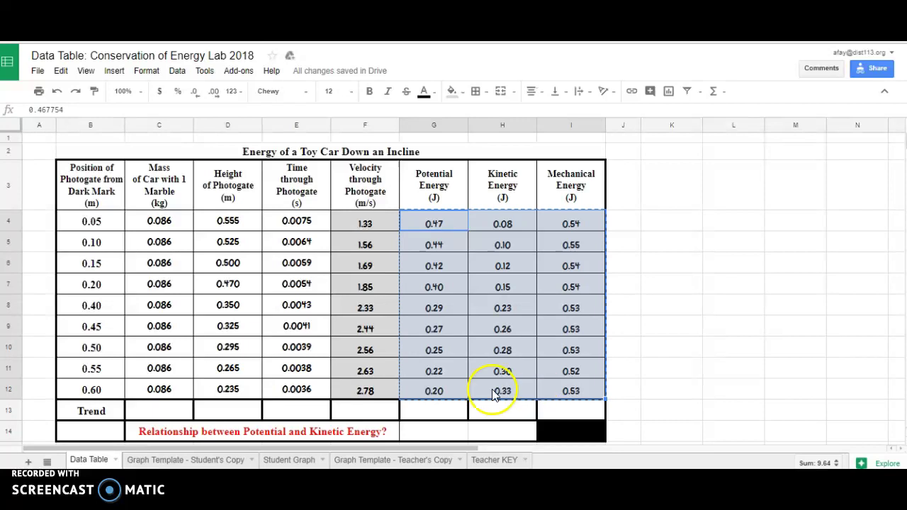
{"action": "left_click", "coordinate": [229, 460]}
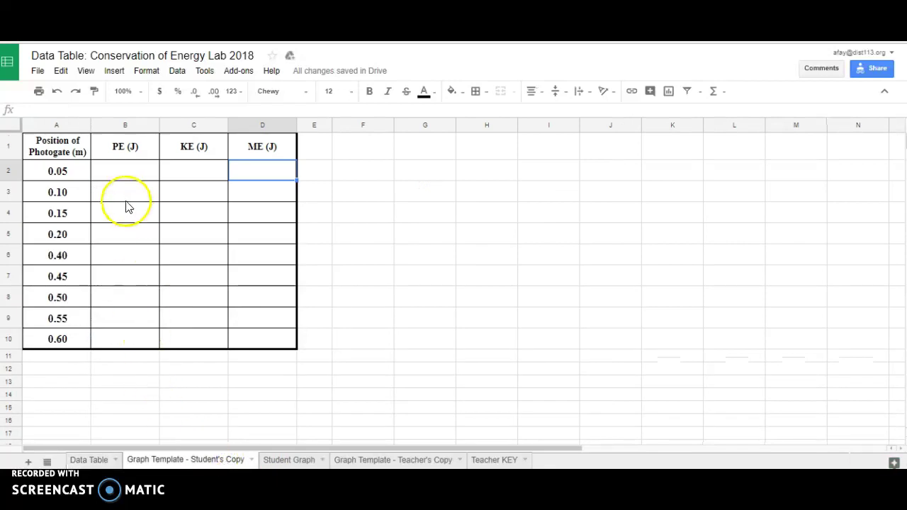
{"action": "left_click", "coordinate": [124, 175]}
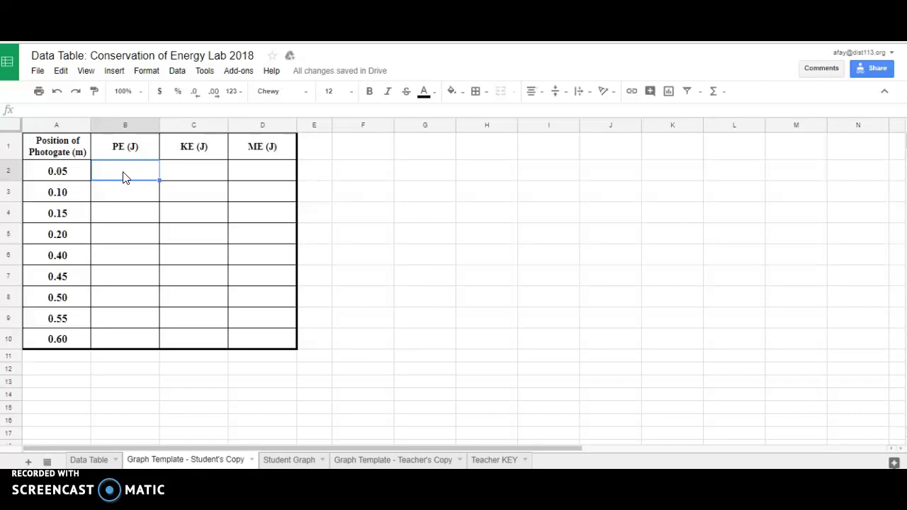
{"action": "key", "text": "ctrl+v"}
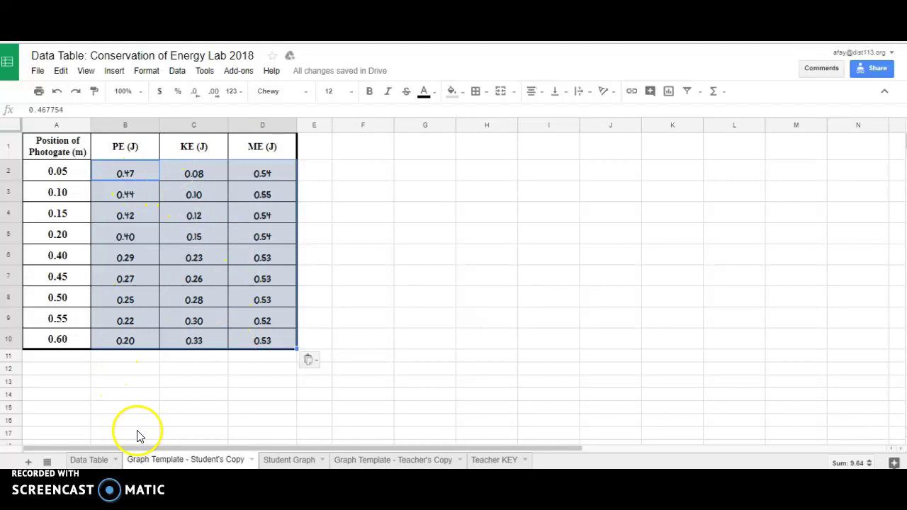
{"action": "left_click", "coordinate": [213, 370]}
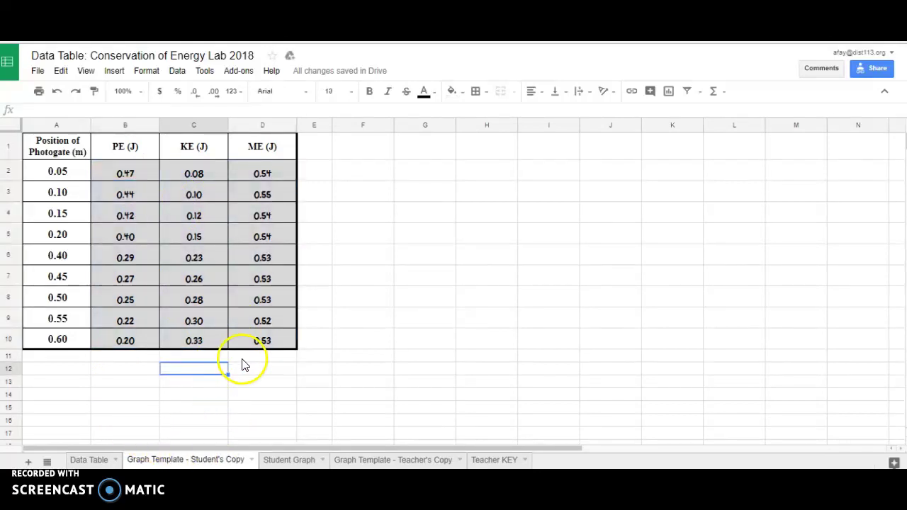
Step: Insert a chart of the PE, KE and ME columns including headers (B1:D10) and make it a smooth line chart
{"action": "left_click_drag", "start_coordinate": [264, 342], "coordinate": [124, 159]}
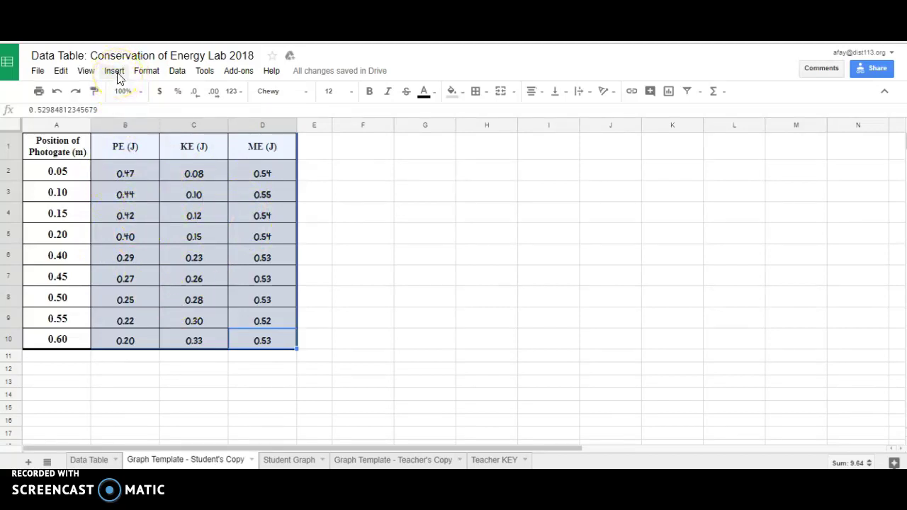
{"action": "left_click", "coordinate": [115, 72]}
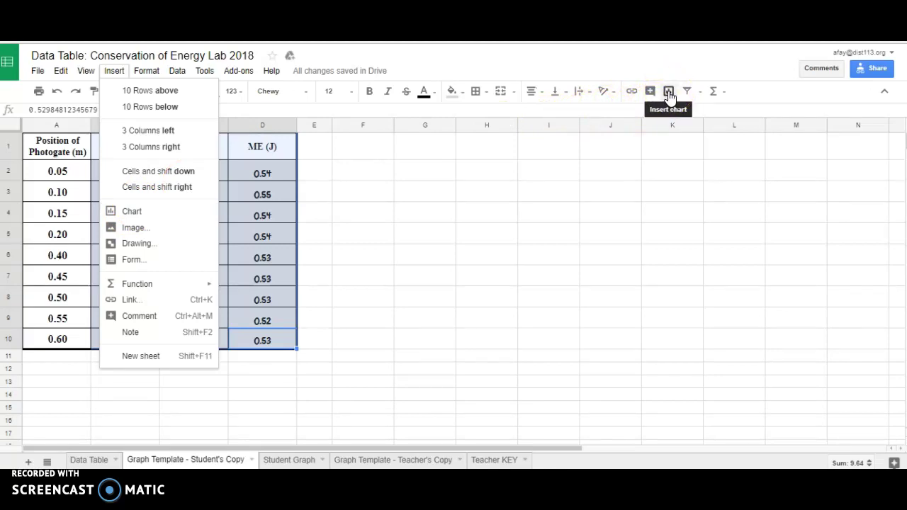
{"action": "left_click", "coordinate": [133, 212]}
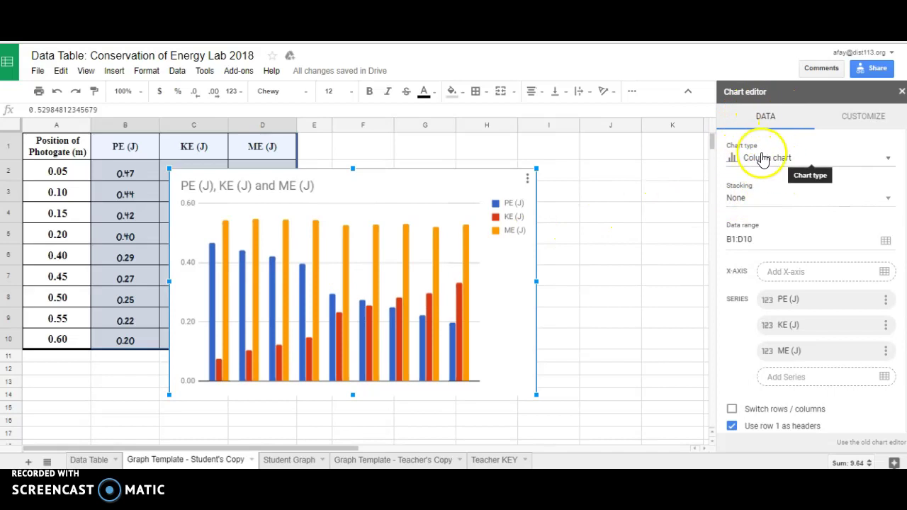
{"action": "left_click", "coordinate": [888, 160]}
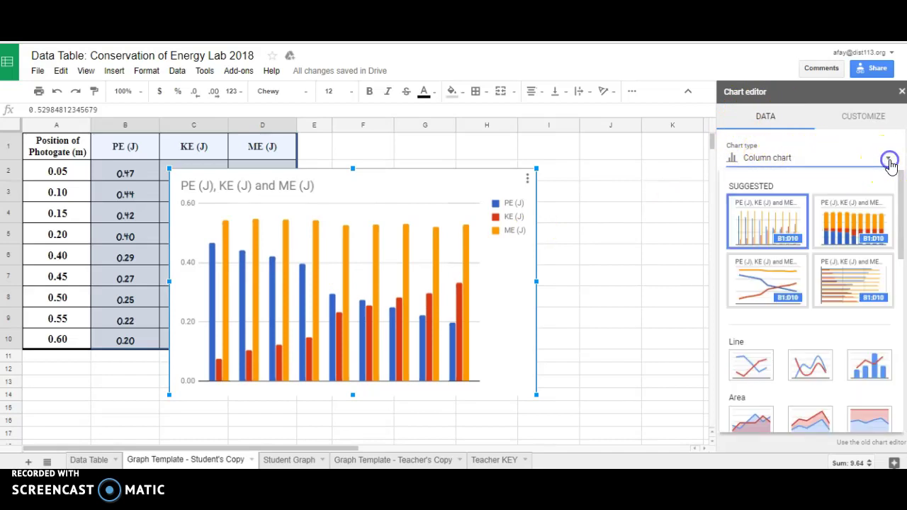
{"action": "left_click", "coordinate": [800, 372]}
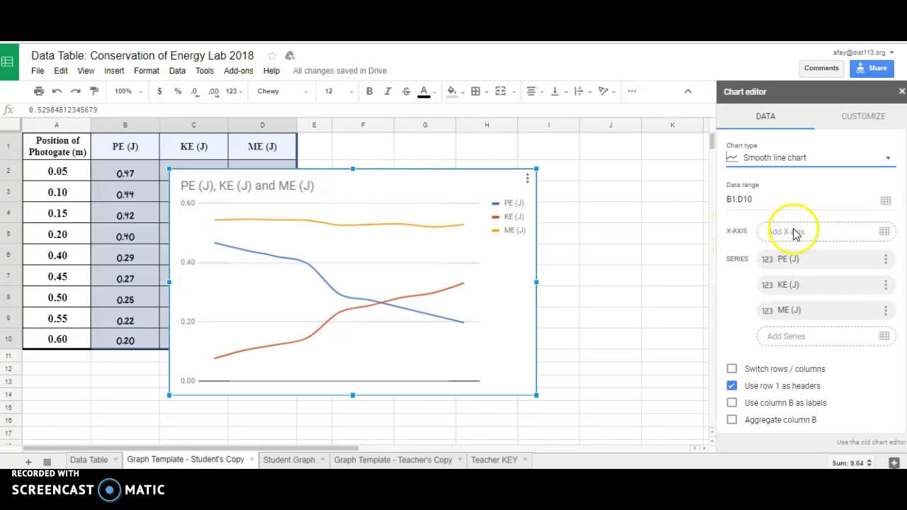
Step: Add the Position of Photogate (m) column, A1:A10, as the chart's X-axis data
{"action": "left_click", "coordinate": [884, 234]}
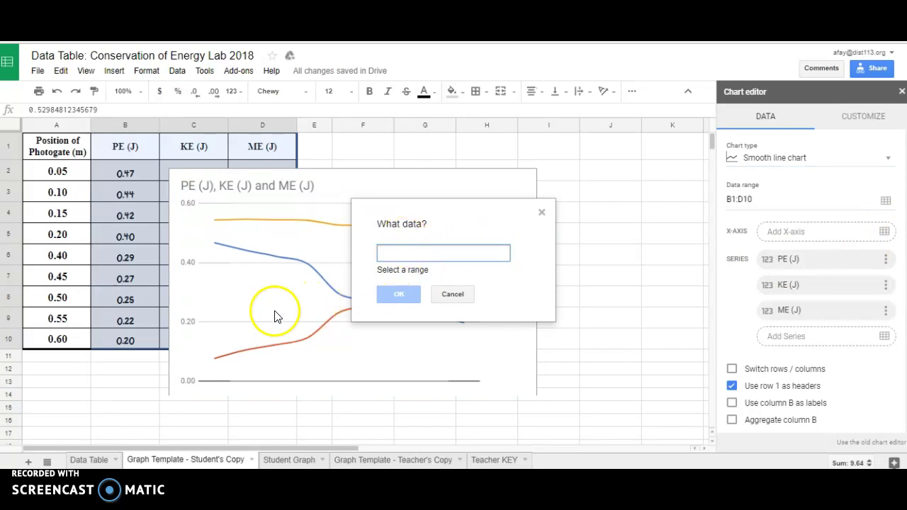
{"action": "left_click_drag", "start_coordinate": [32, 147], "coordinate": [43, 339]}
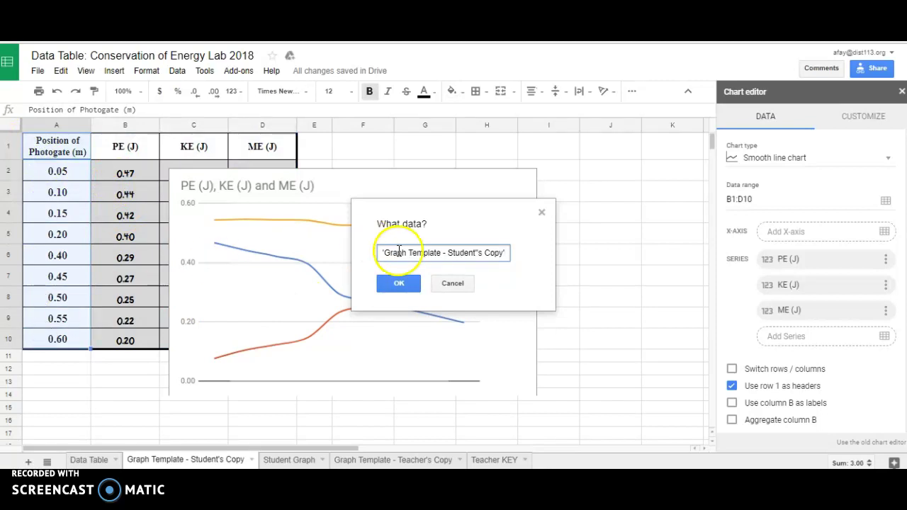
{"action": "left_click", "coordinate": [397, 287]}
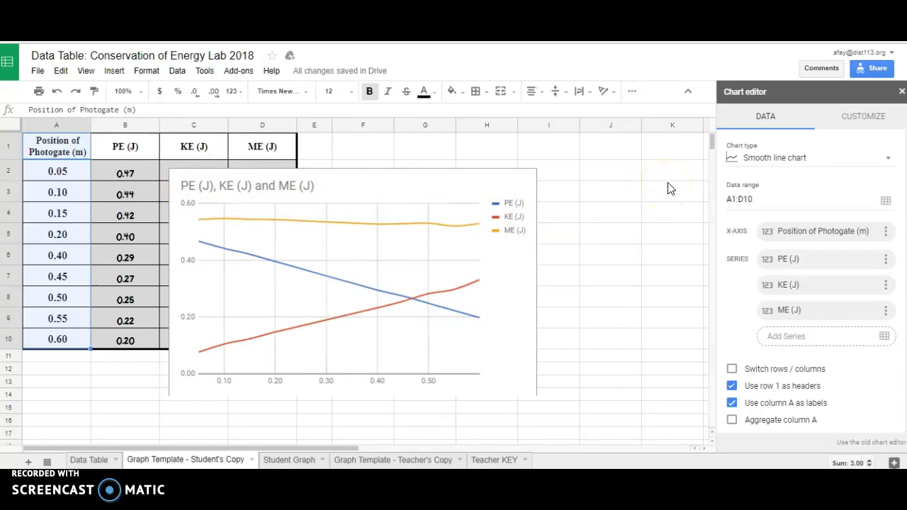
Step: Change the chart title to "Position of Photogate vs. PE (J), KE (J) and ME (J)"
{"action": "left_click", "coordinate": [855, 122]}
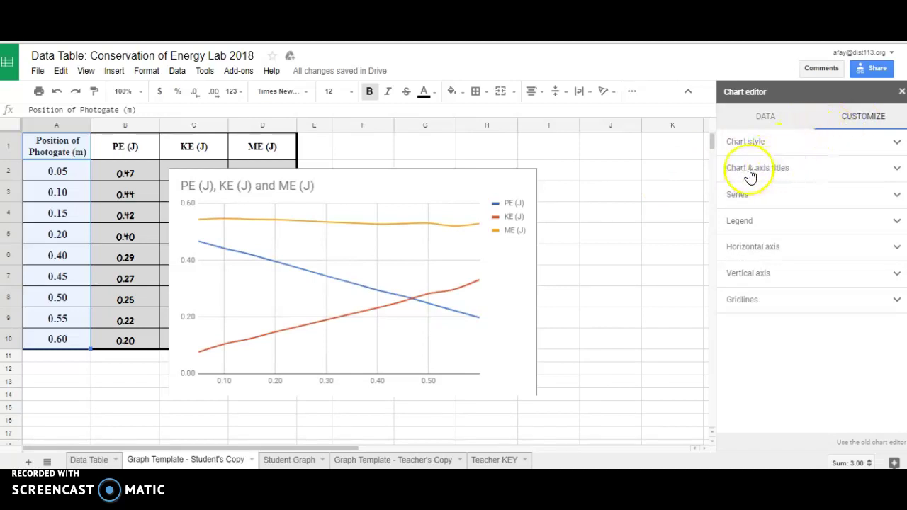
{"action": "left_click", "coordinate": [896, 169]}
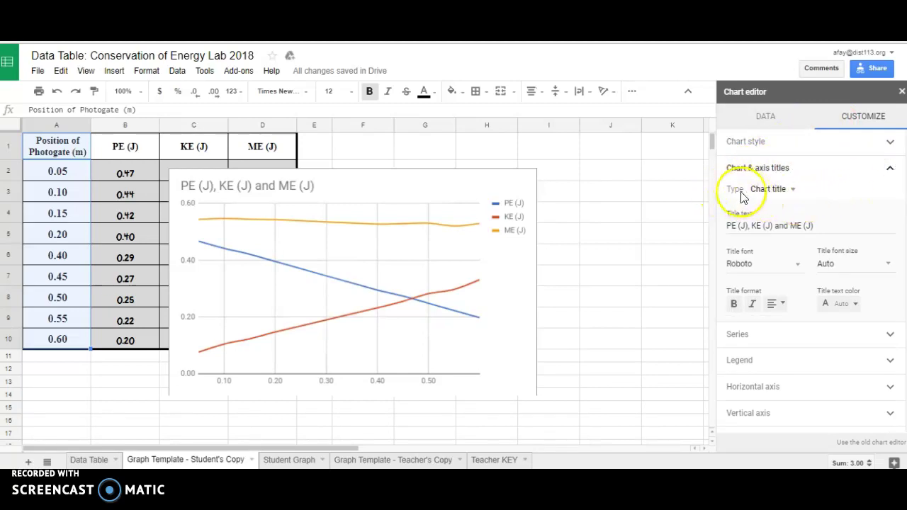
{"action": "left_click", "coordinate": [795, 191]}
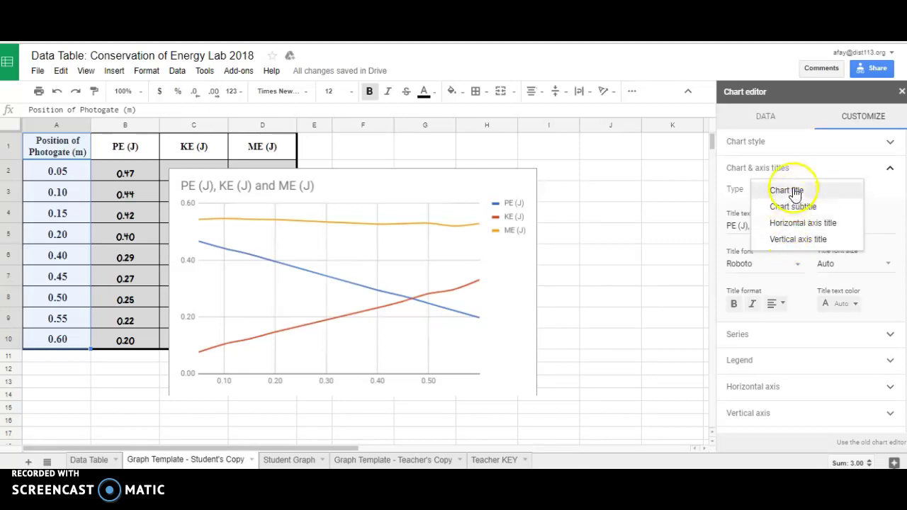
{"action": "left_click", "coordinate": [795, 191]}
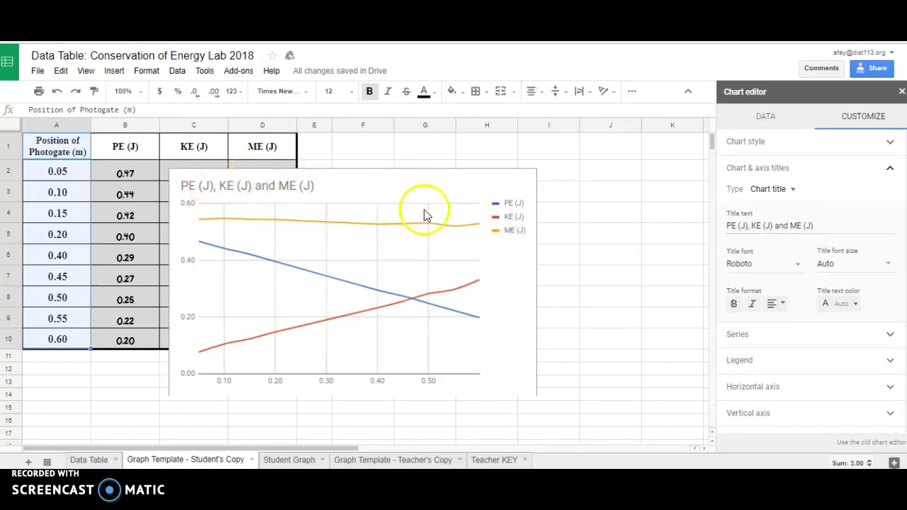
{"action": "left_click", "coordinate": [729, 225]}
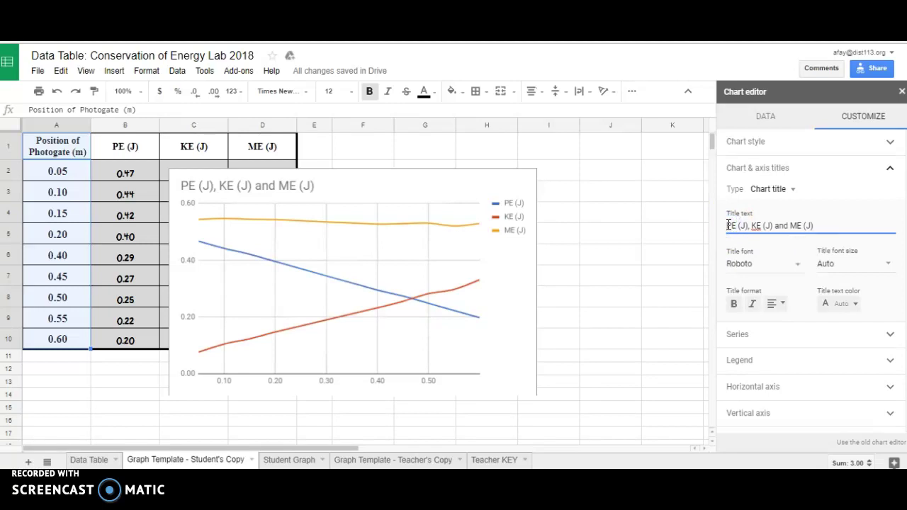
{"action": "type", "text": "Potion"}
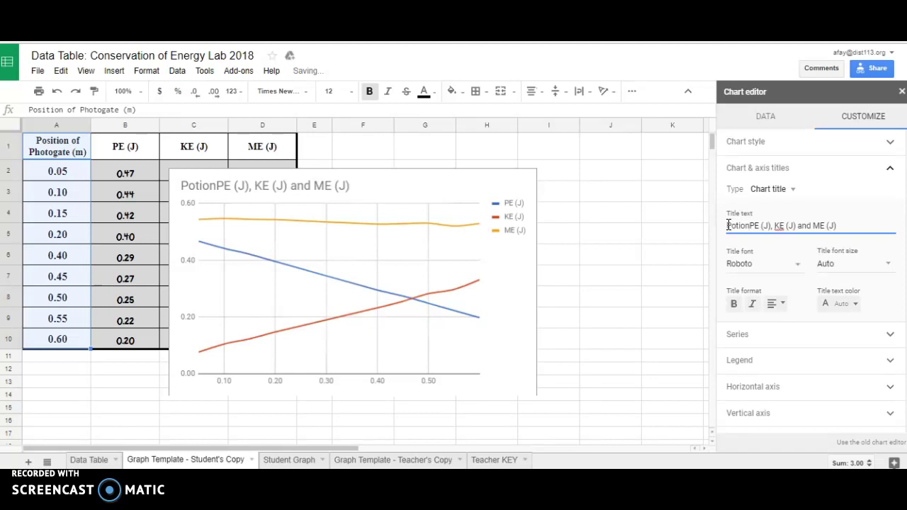
{"action": "type", "text": "ition of "}
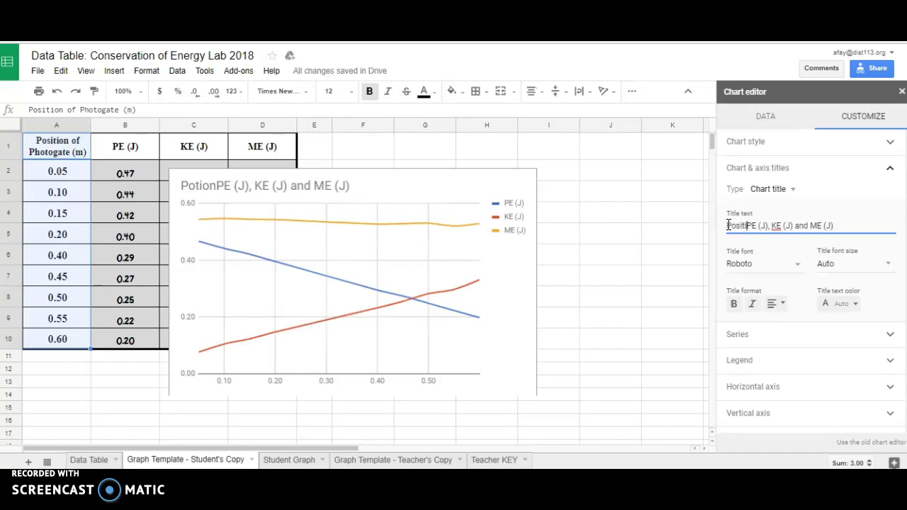
{"action": "type", "text": "Photog"}
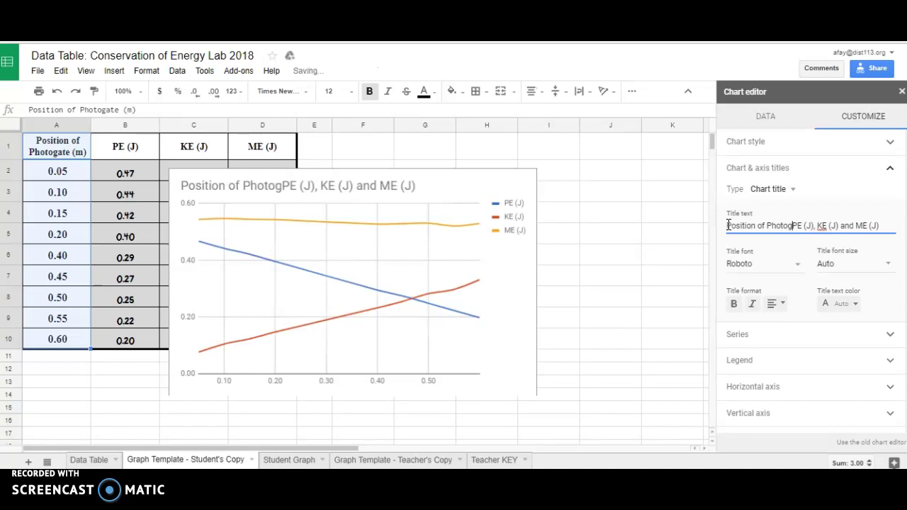
{"action": "type", "text": "ate v"}
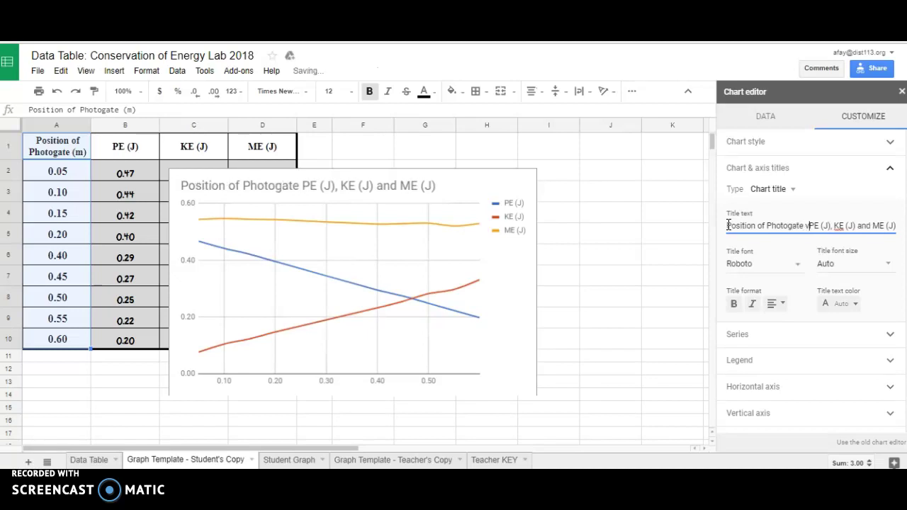
{"action": "type", "text": "s."}
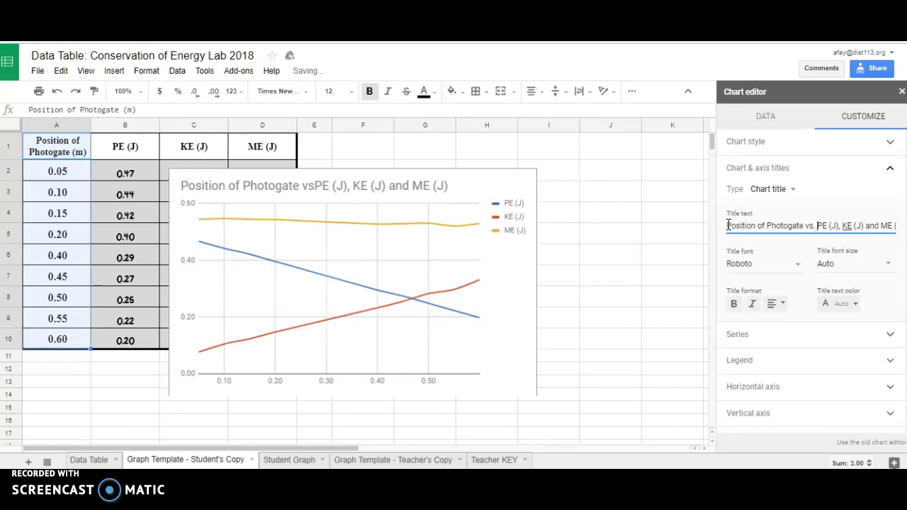
{"action": "left_click", "coordinate": [803, 228]}
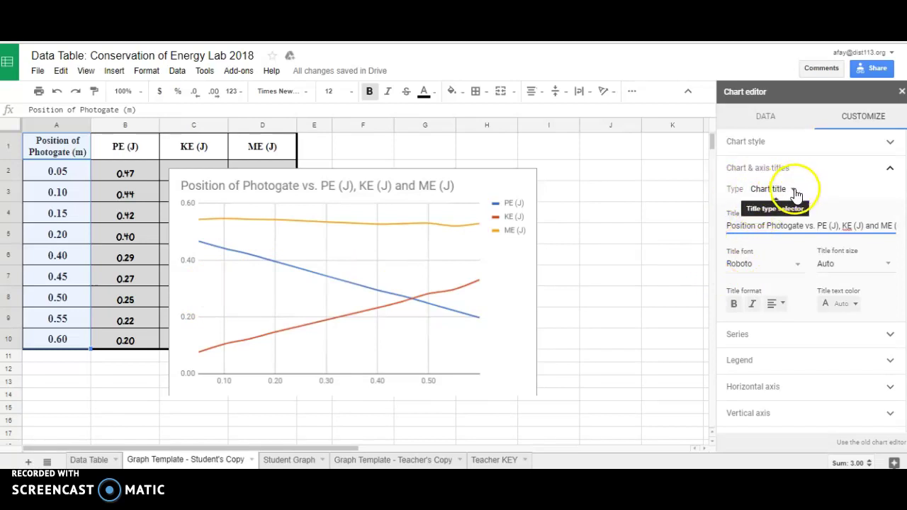
Step: Set the chart's vertical axis title to "Energy (J)"
{"action": "left_click", "coordinate": [795, 190]}
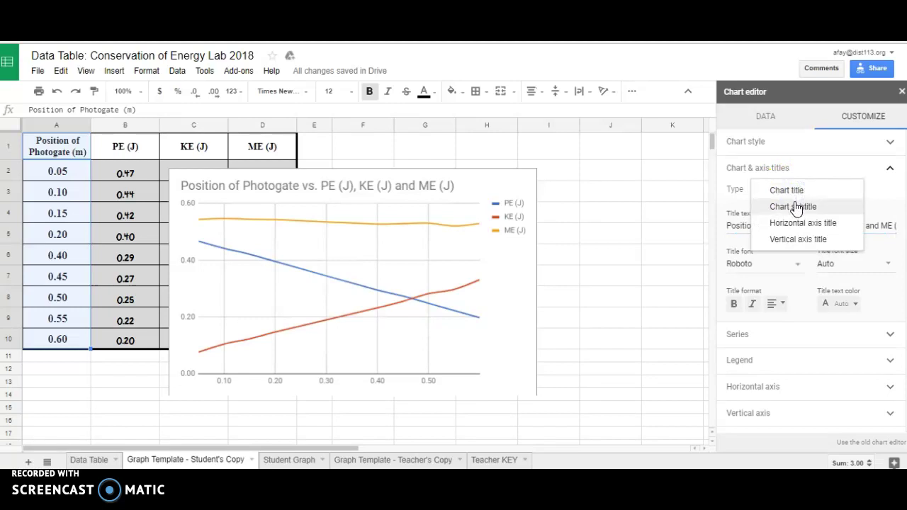
{"action": "left_click", "coordinate": [795, 240]}
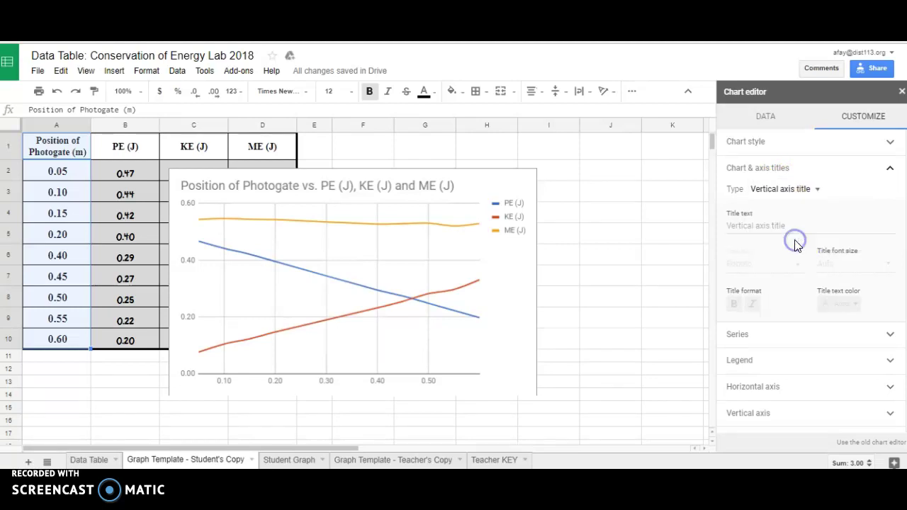
{"action": "left_click", "coordinate": [791, 227]}
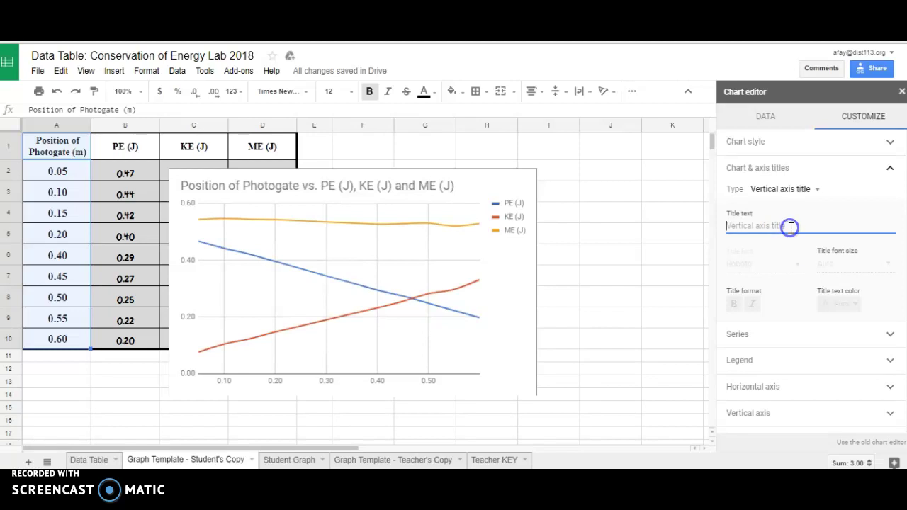
{"action": "type", "text": "Energy (J"}
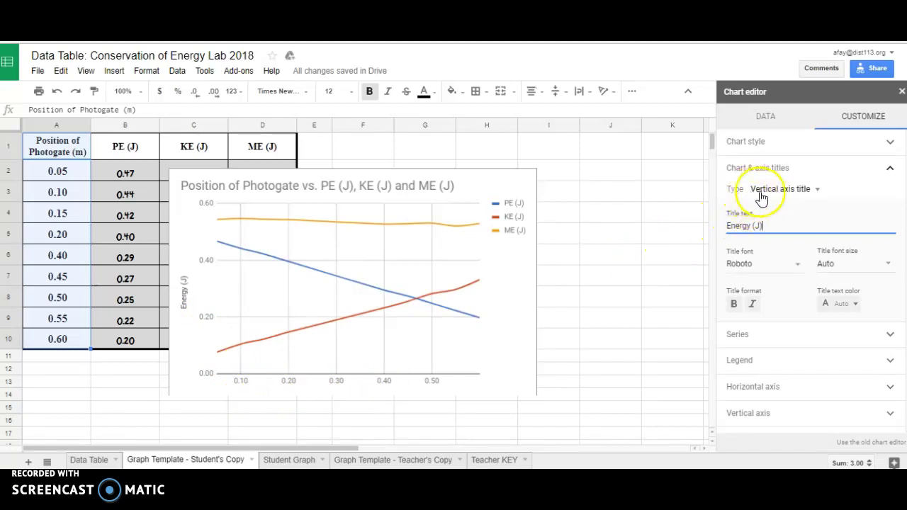
Step: Set the chart's horizontal axis title to "Position of Photogate (m" and close the chart editor
{"action": "left_click", "coordinate": [817, 191]}
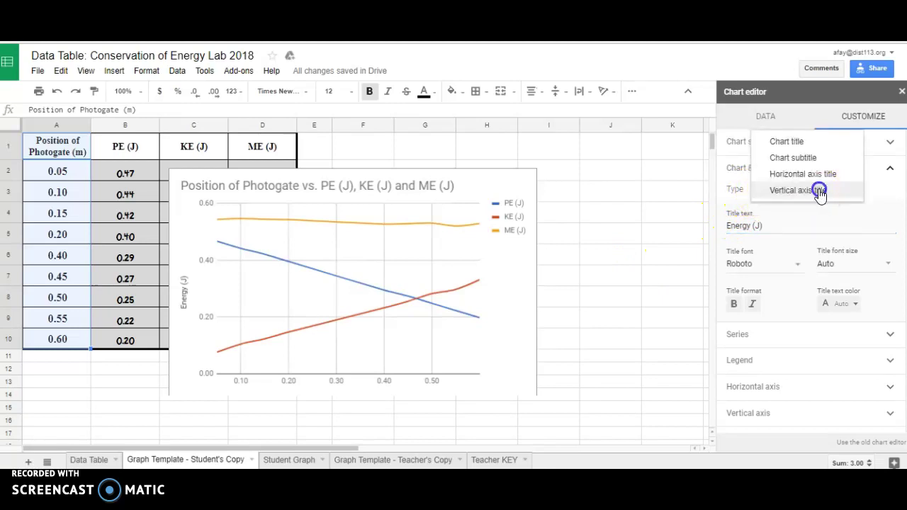
{"action": "left_click", "coordinate": [814, 174]}
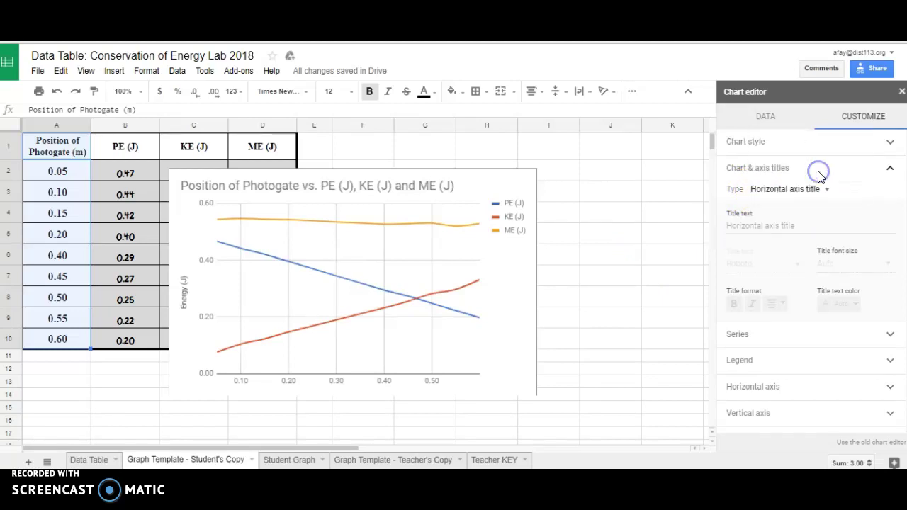
{"action": "left_click", "coordinate": [792, 227]}
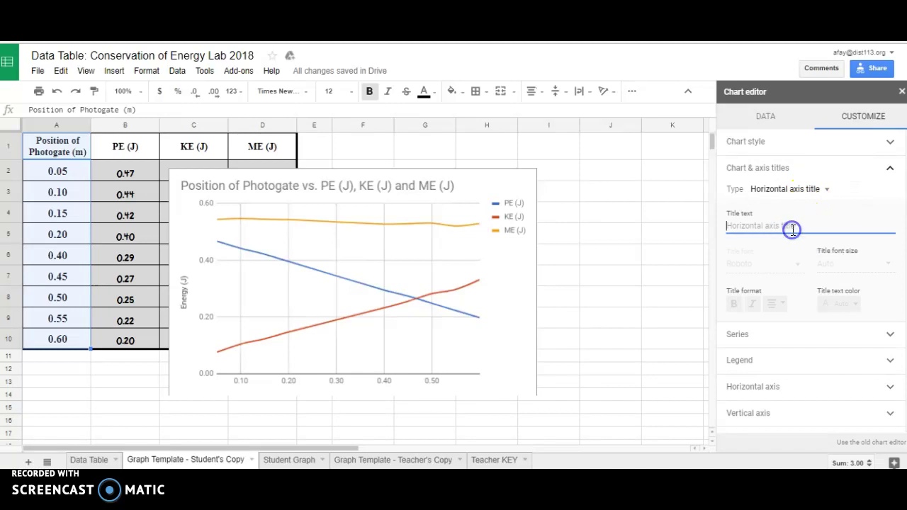
{"action": "type", "text": "Position of Photogate ("}
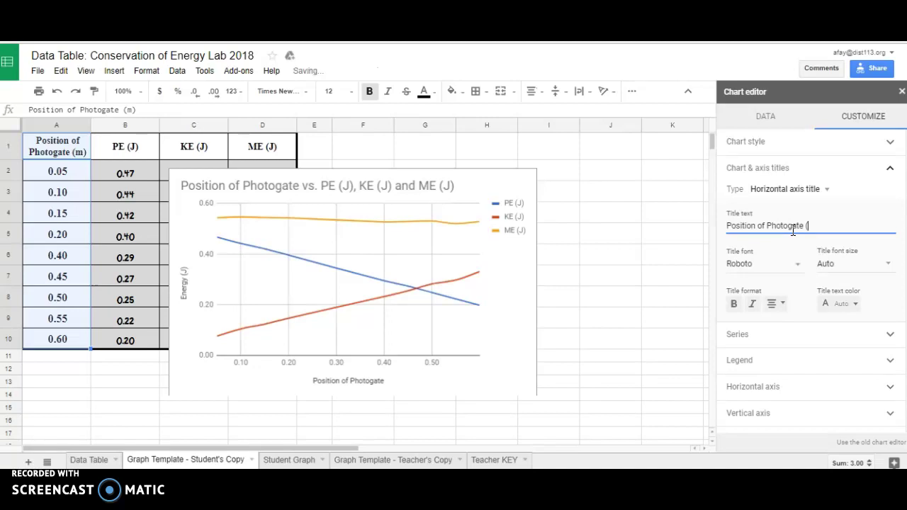
{"action": "type", "text": ")"}
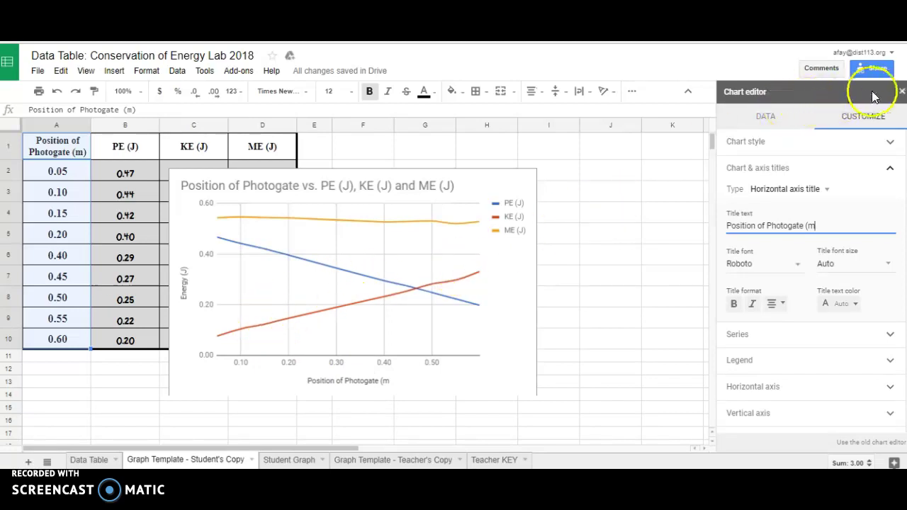
{"action": "left_click", "coordinate": [901, 92]}
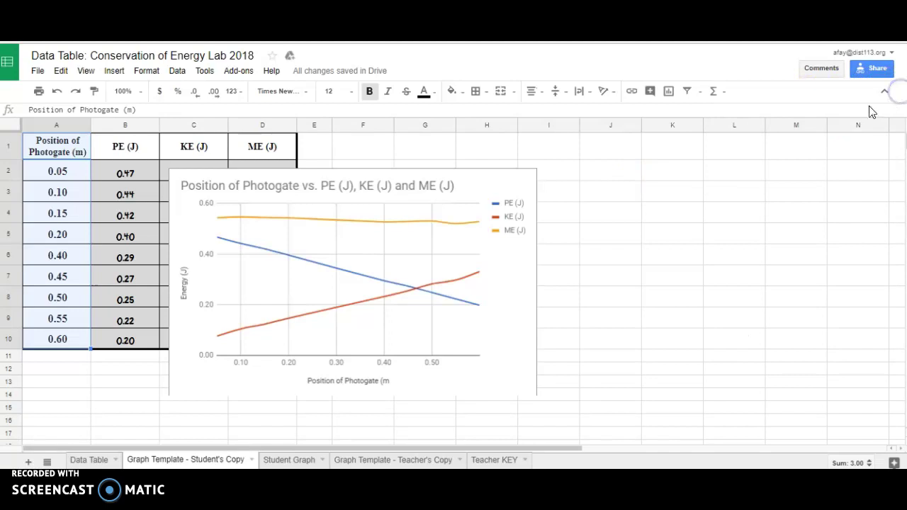
Step: Move the chart beside the data table, starting at column E, and enlarge it to reach about column L and row 15
{"action": "left_click", "coordinate": [500, 296]}
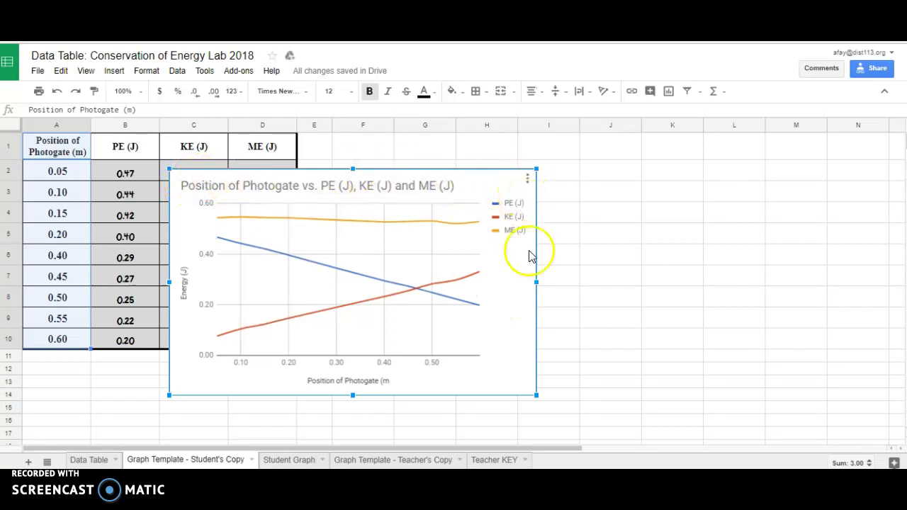
{"action": "left_click", "coordinate": [512, 306]}
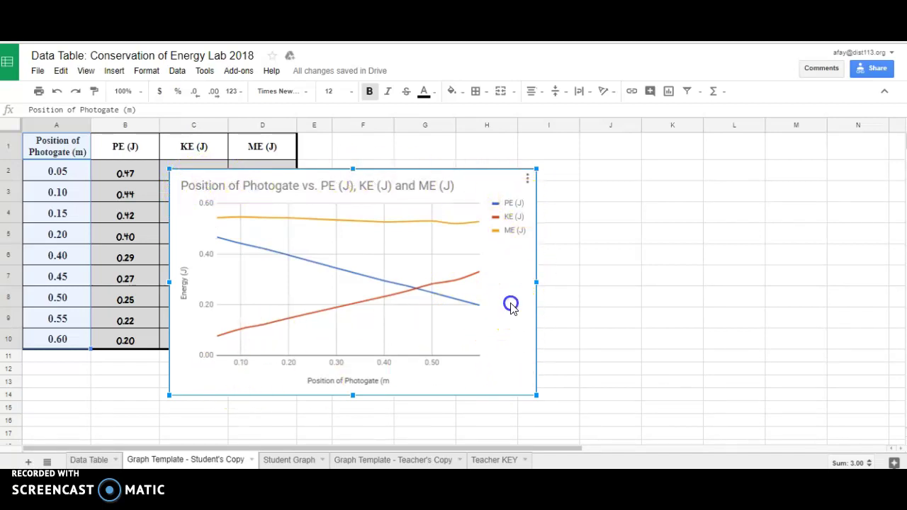
{"action": "left_click_drag", "start_coordinate": [513, 306], "coordinate": [652, 277]}
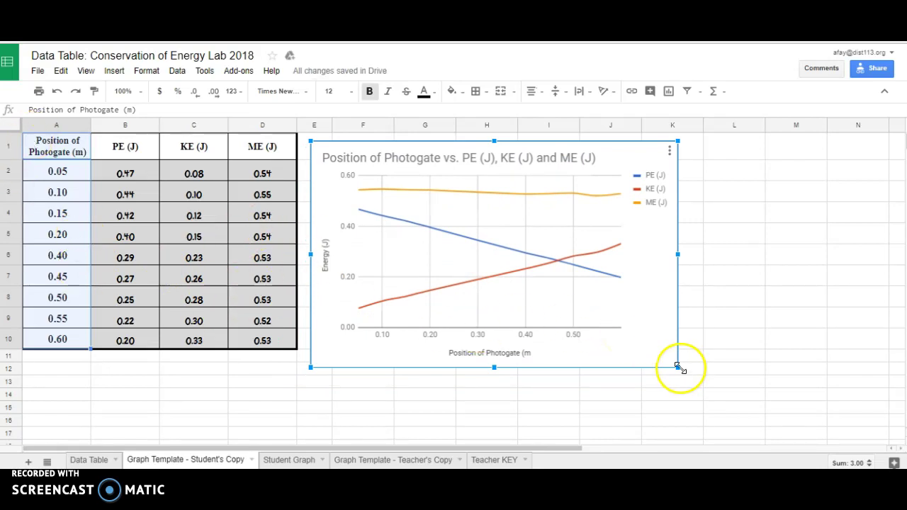
{"action": "left_click_drag", "start_coordinate": [677, 366], "coordinate": [731, 415]}
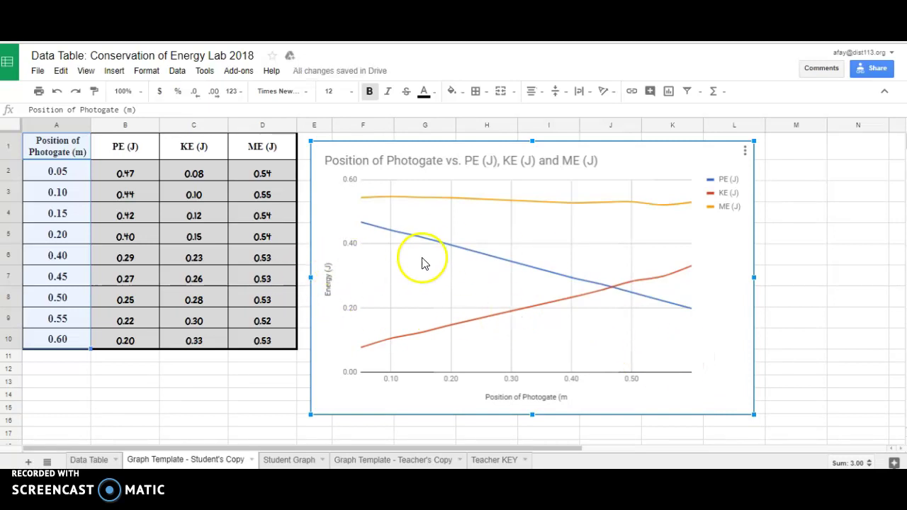
Step: Copy the finished energy chart to the clipboard and deselect it
{"action": "left_click", "coordinate": [745, 153]}
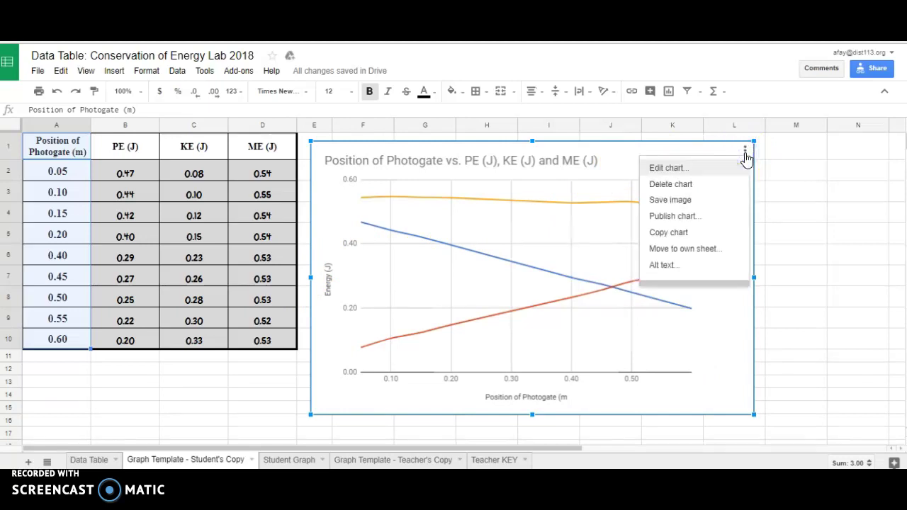
{"action": "left_click", "coordinate": [705, 232]}
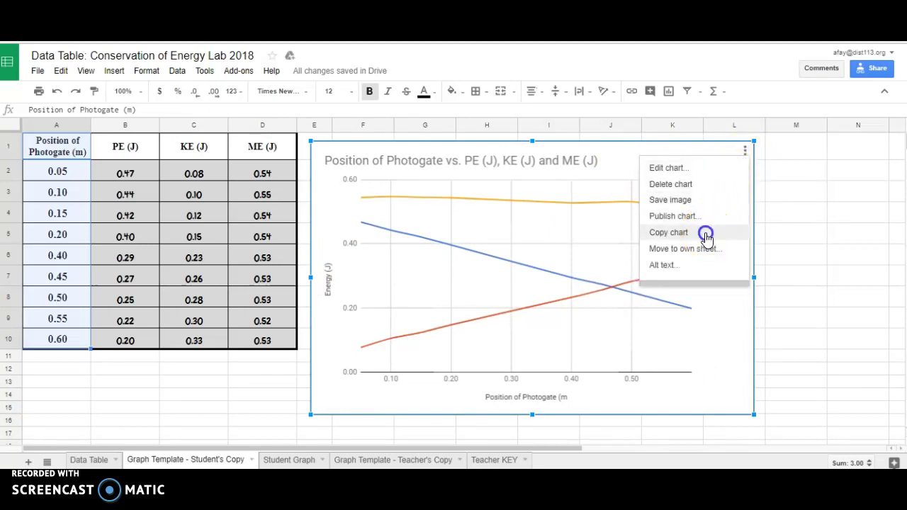
{"action": "left_click", "coordinate": [751, 336]}
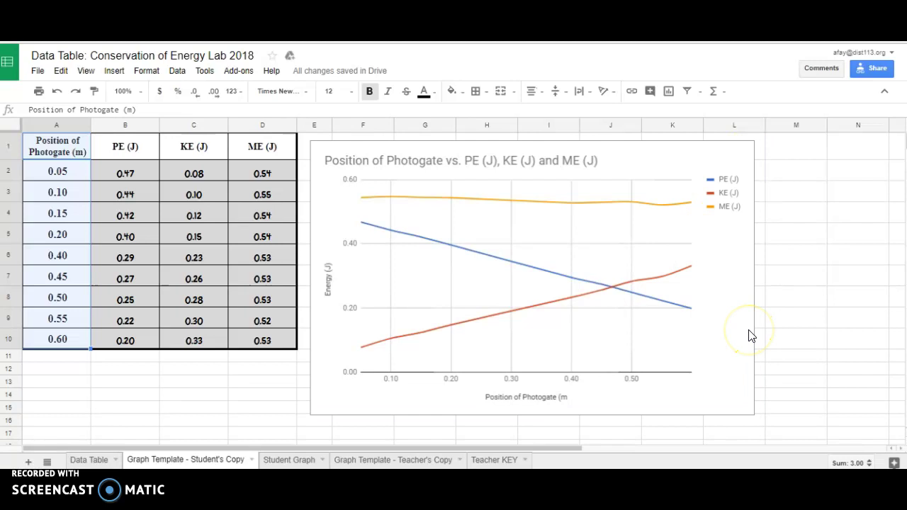